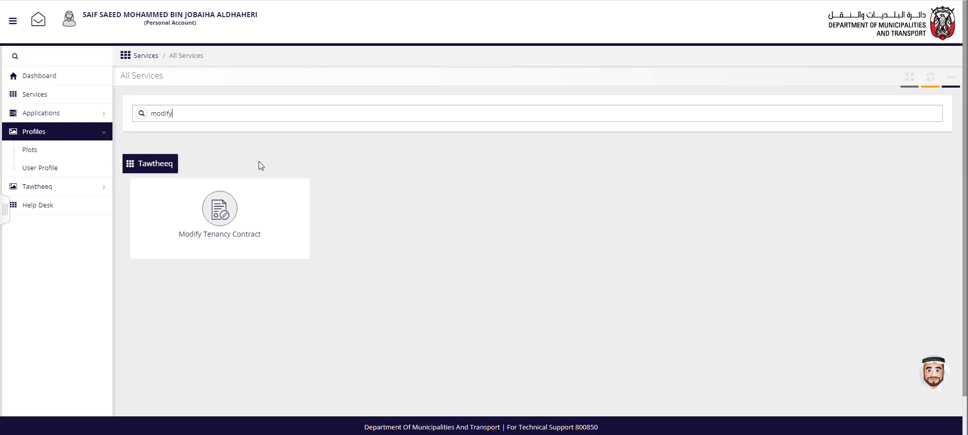
Start a new Modify Tenancy Contract request for the first listed contract, accepting the service conditions.
click(258, 202)
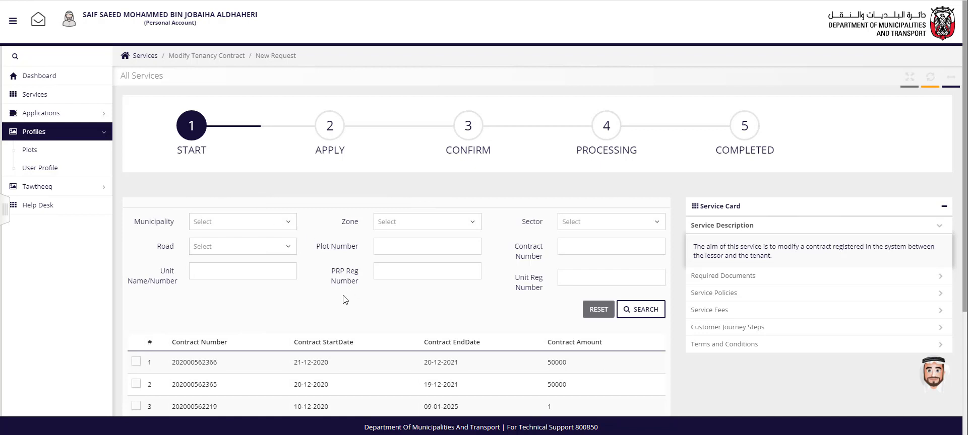
scroll(345, 300, down, 1)
scroll(345, 300, down, 1)
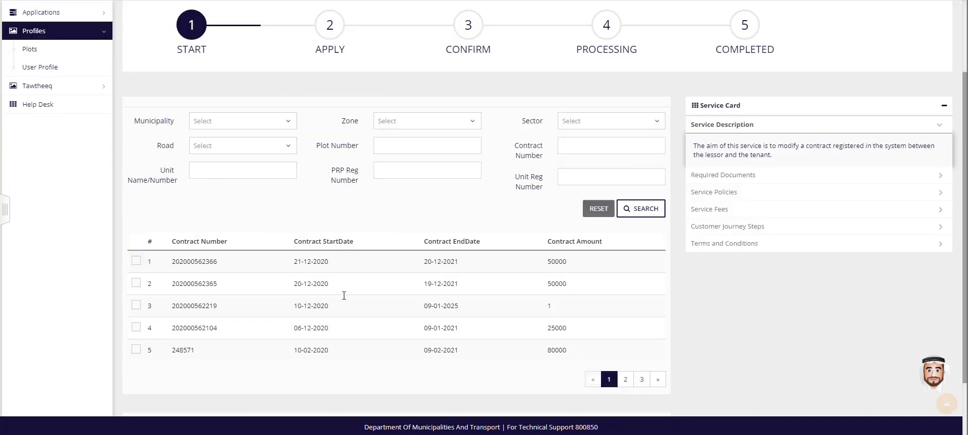
scroll(345, 300, down, 1)
click(136, 211)
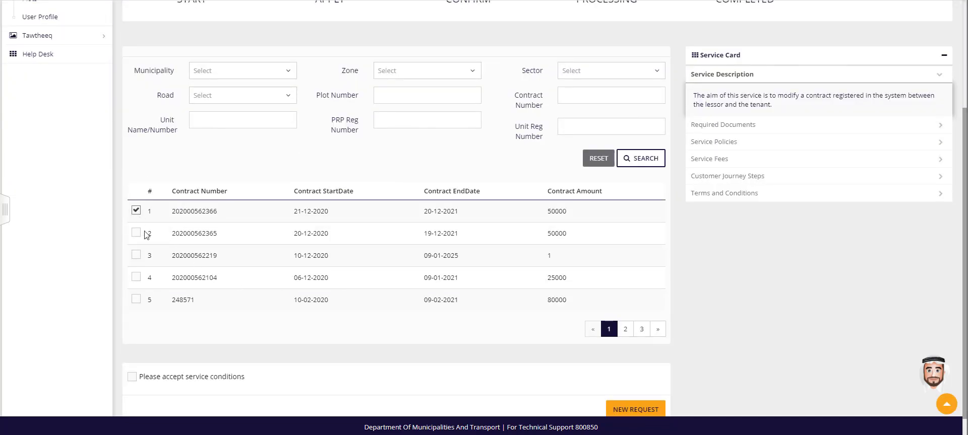
click(132, 377)
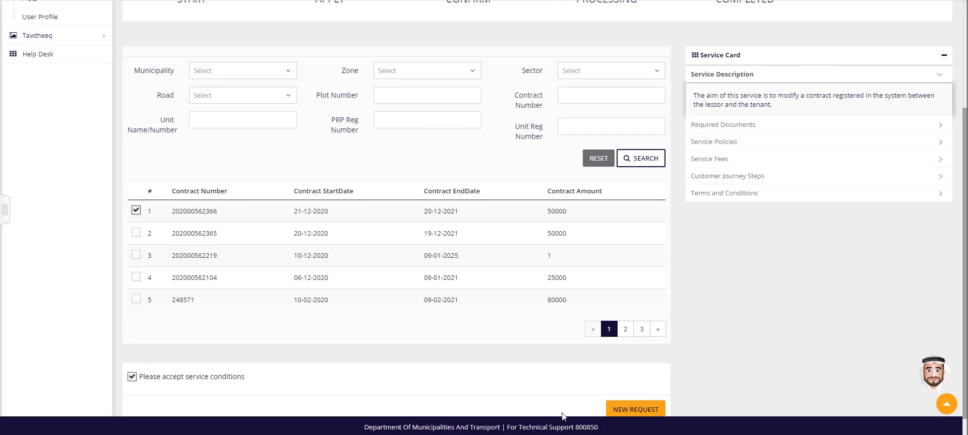
click(618, 412)
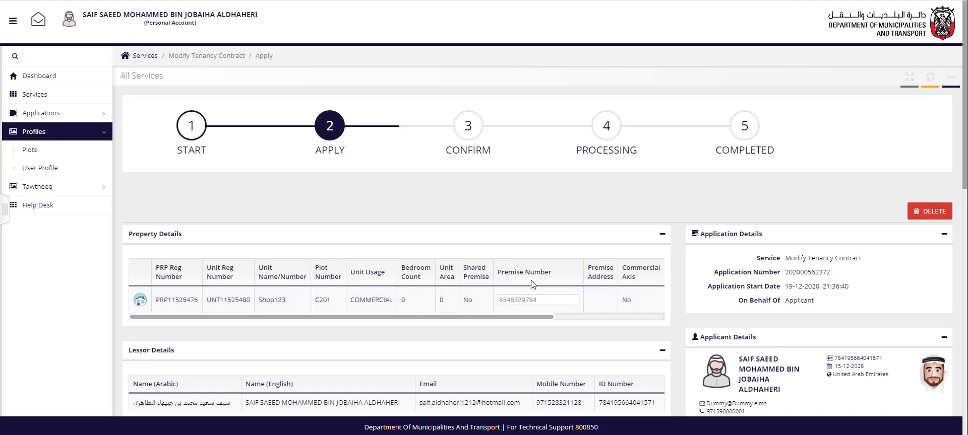
Review the property, lessor, tenant and existing contract details on the application form.
scroll(532, 285, down, 3)
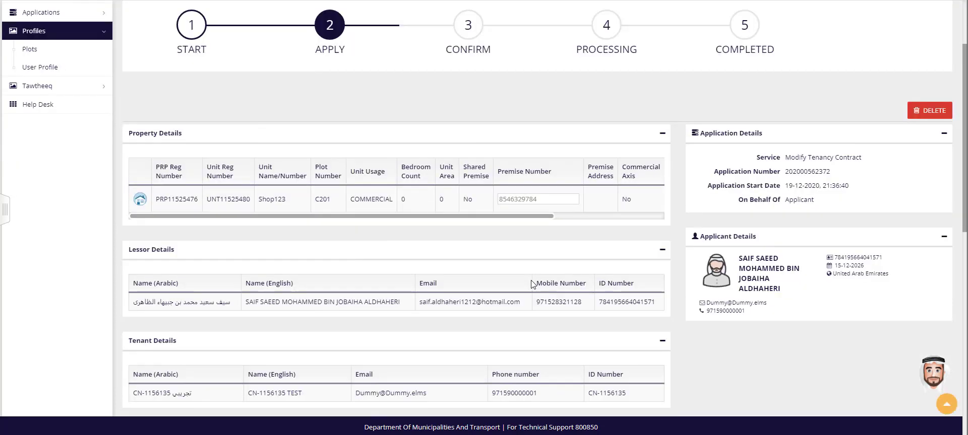
scroll(532, 285, down, 1)
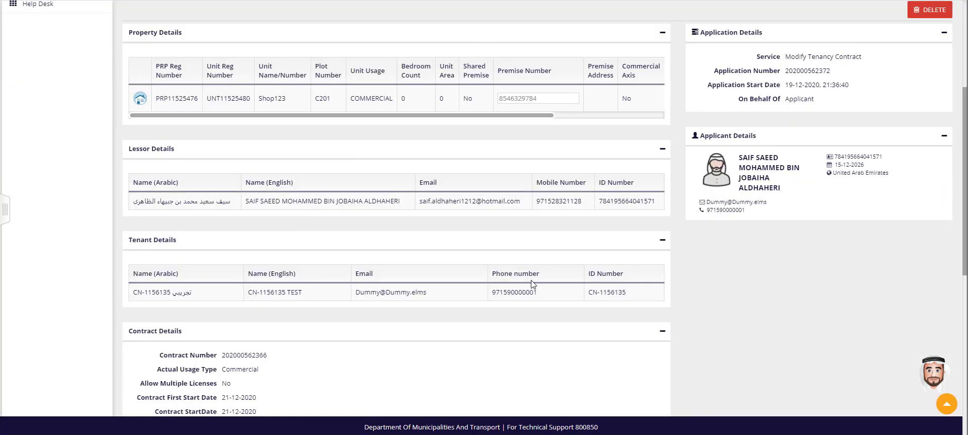
scroll(531, 284, down, 4)
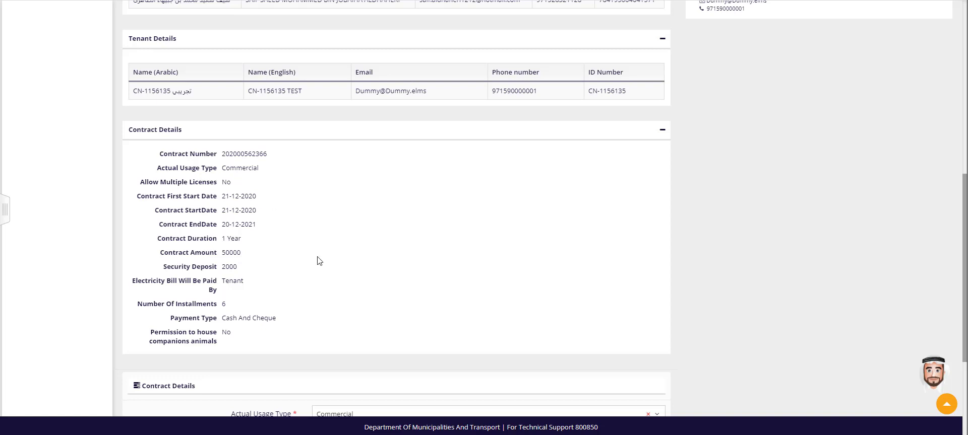
scroll(320, 261, down, 1)
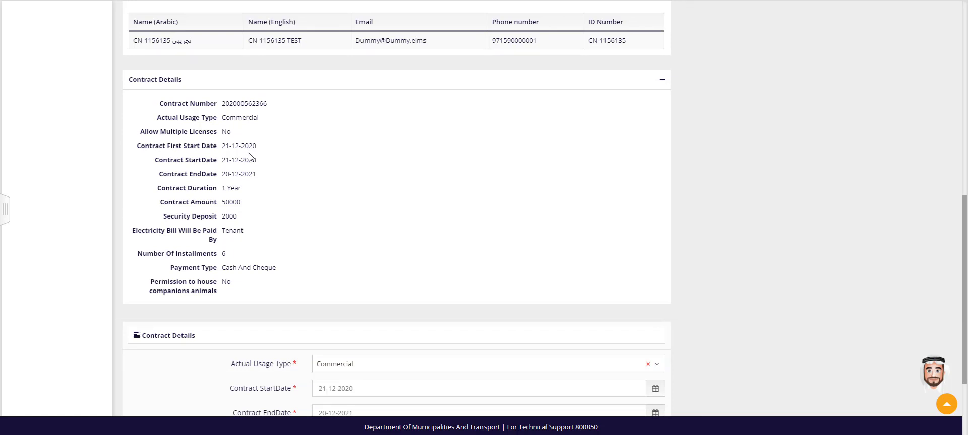
scroll(485, 231, up, 2)
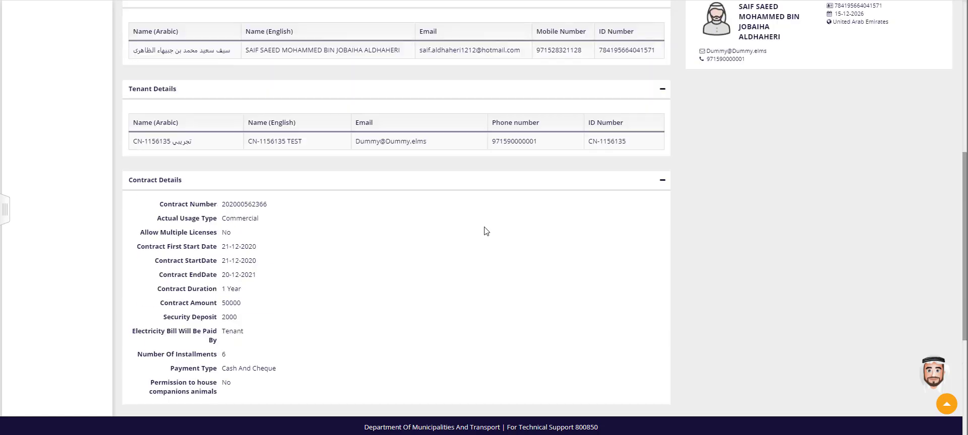
scroll(485, 231, up, 1)
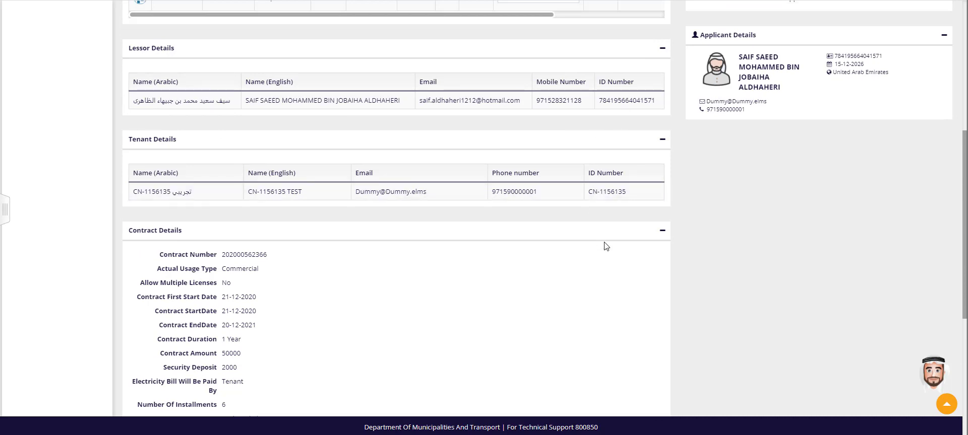
scroll(583, 255, down, 4)
scroll(583, 255, down, 2)
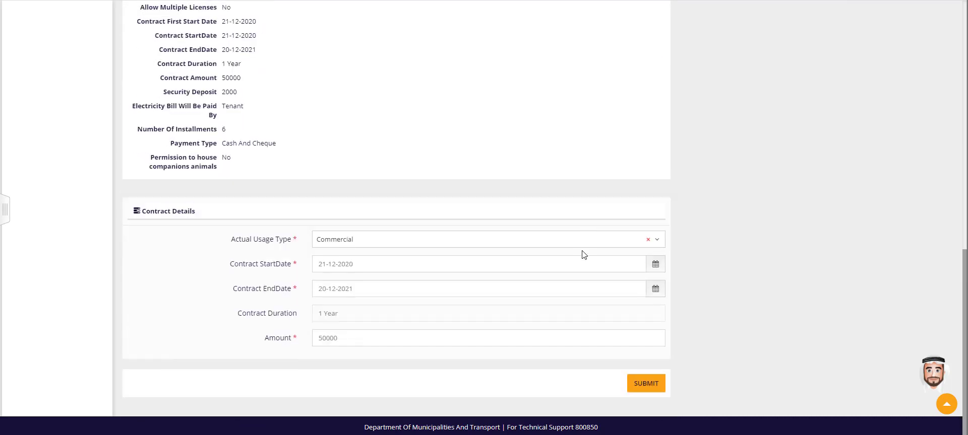
Check the available actual usage types and the contract date and duration fields without changing them.
click(385, 243)
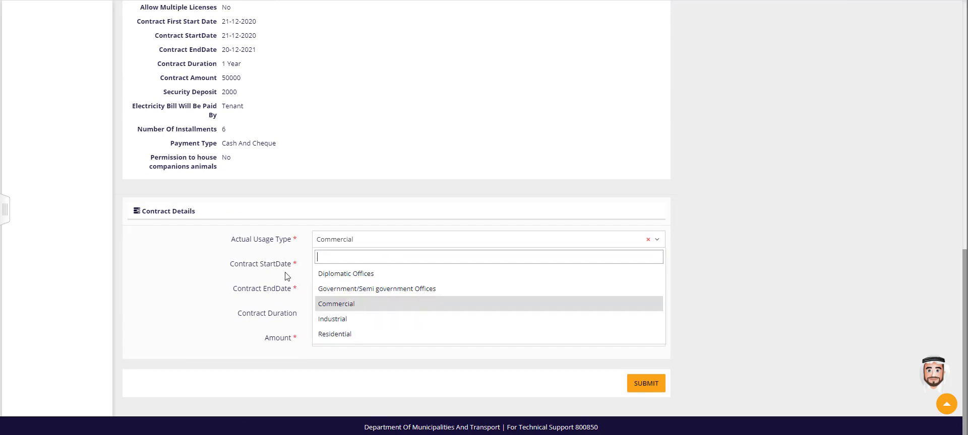
click(703, 282)
click(383, 271)
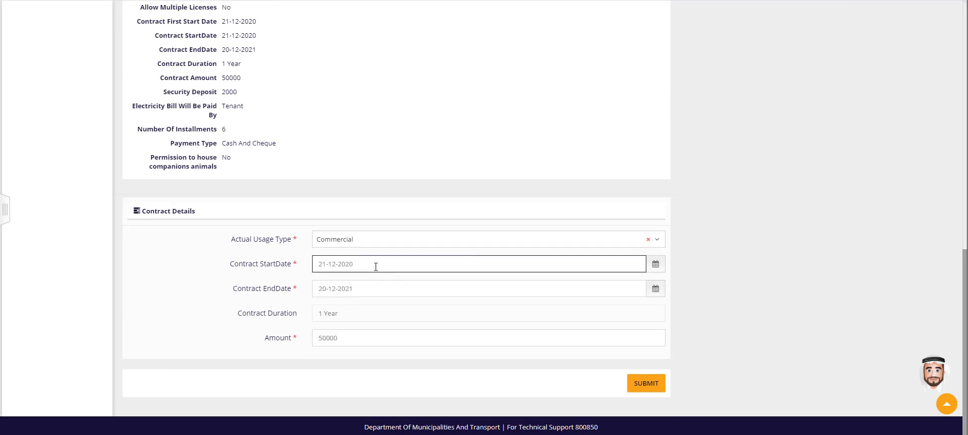
click(379, 288)
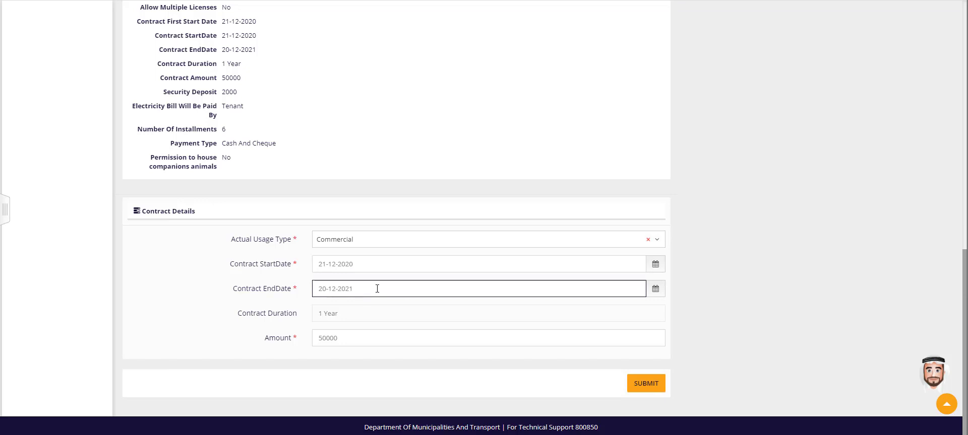
click(389, 316)
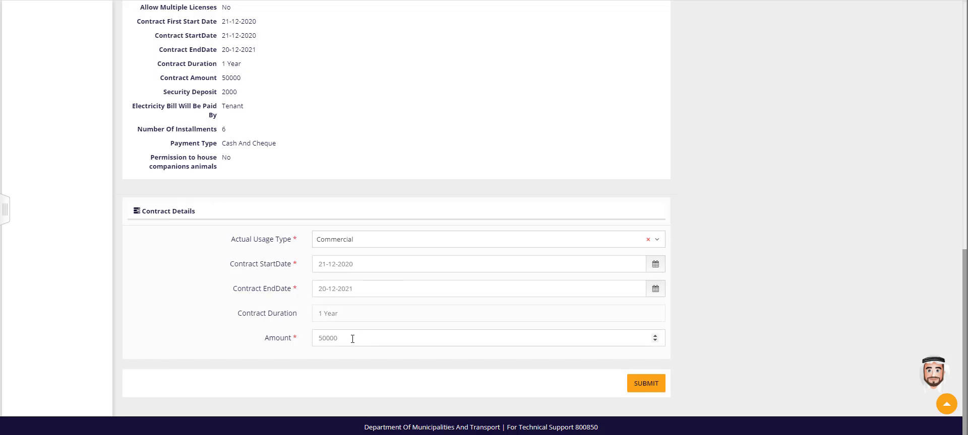
Set the contract start date to 01-01-2021 and the end date to 31-12-2021.
click(369, 264)
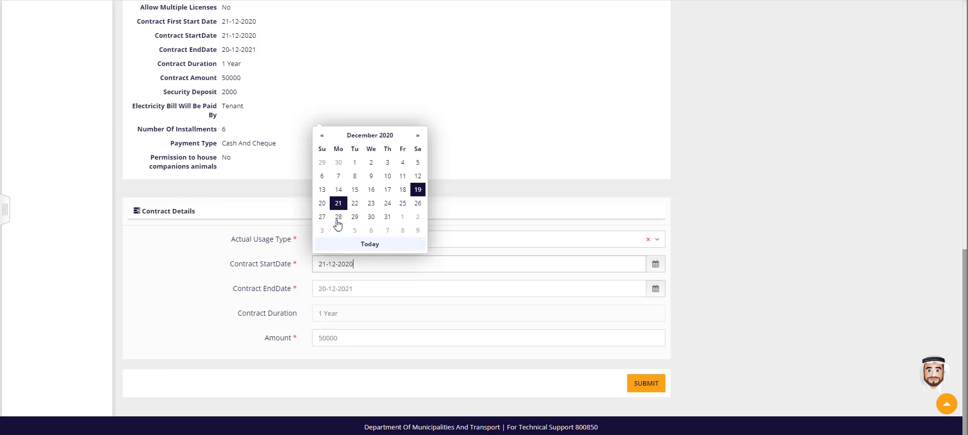
click(403, 217)
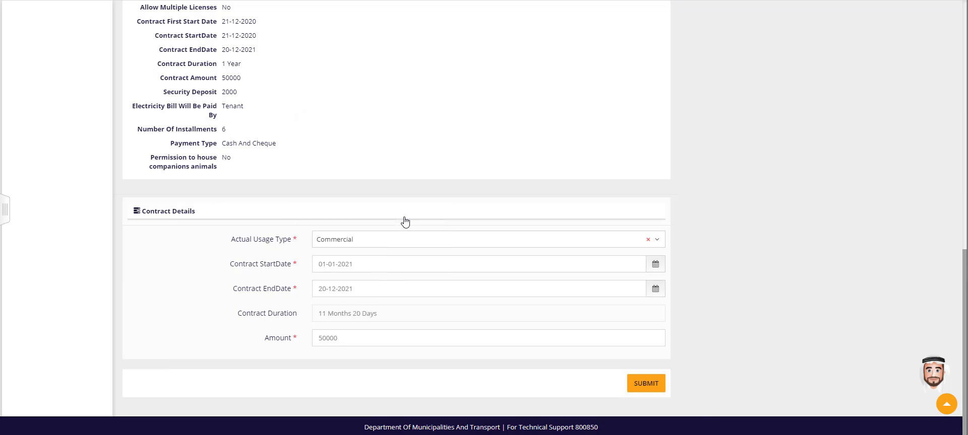
click(364, 290)
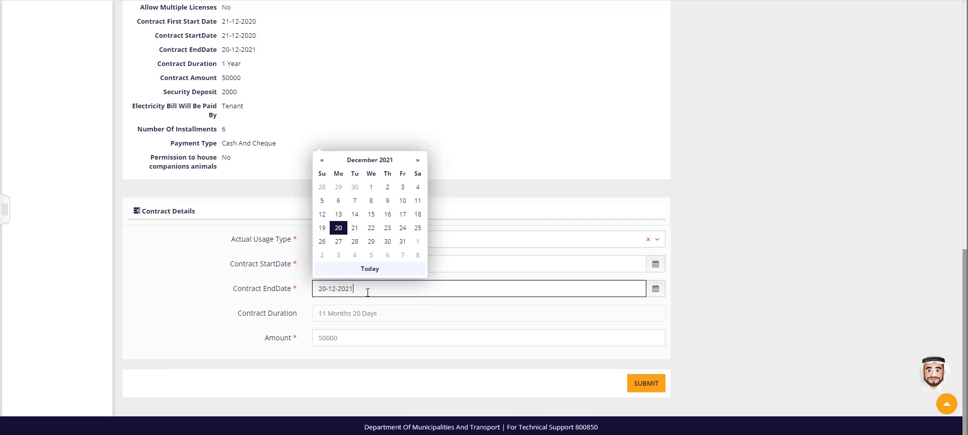
click(403, 242)
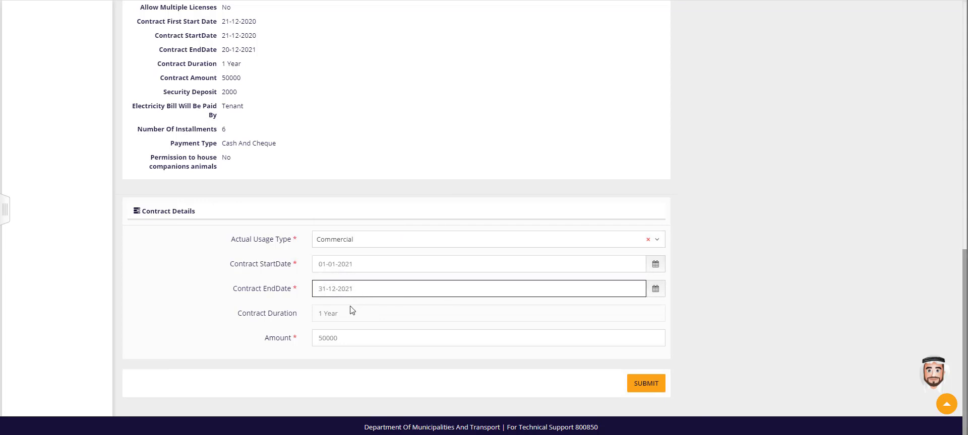
Set the contract amount to 55000 and submit the modified contract details.
click(343, 339)
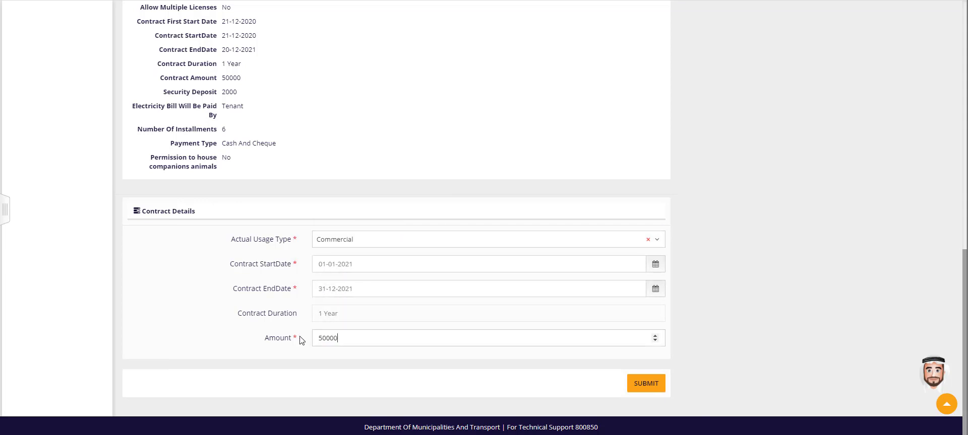
key(ctrl+a)
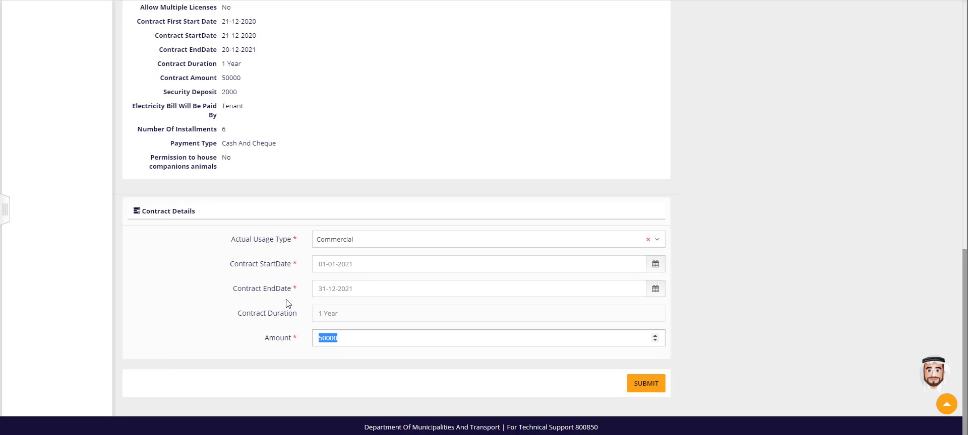
text(55)
click(645, 385)
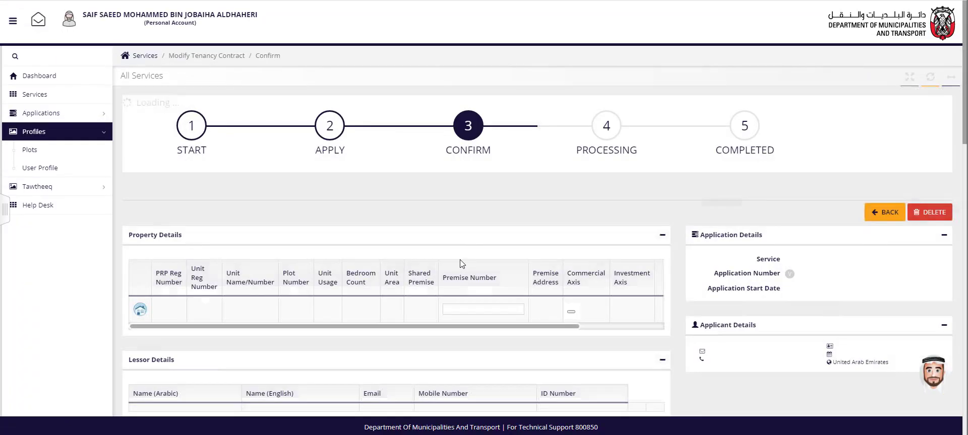
Review the updated contract details at the confirmation stage and submit the request for lessor approval.
scroll(482, 290, down, 3)
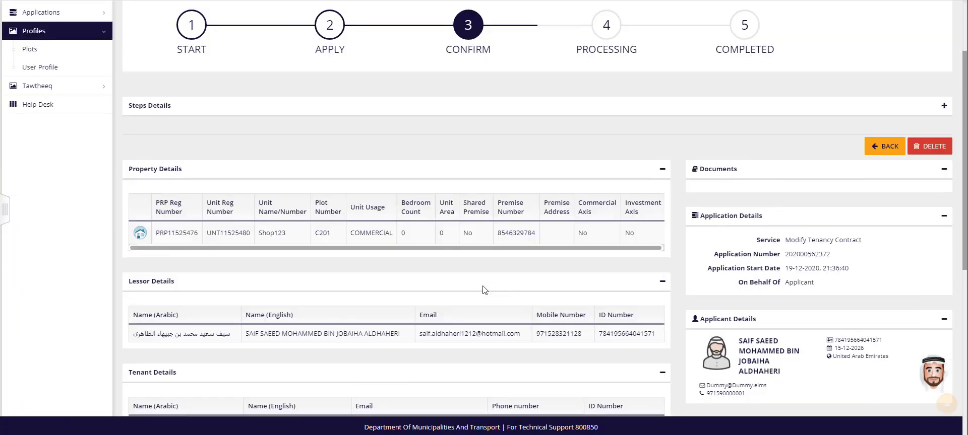
scroll(483, 286, down, 5)
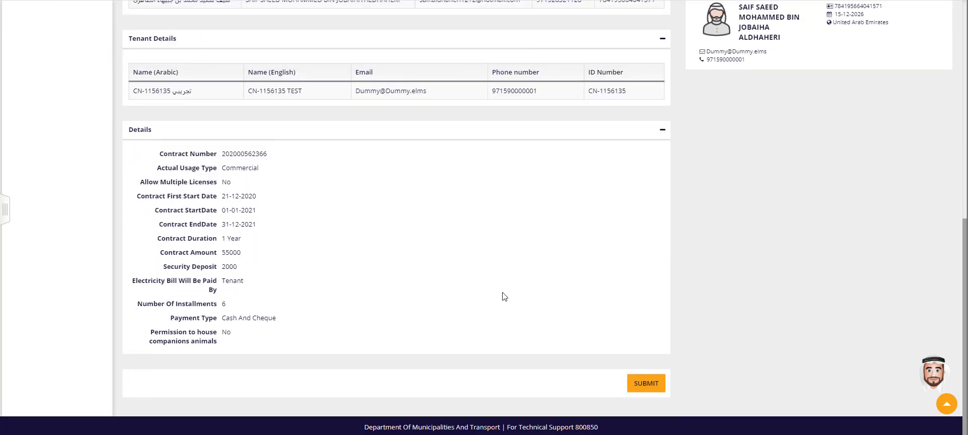
click(647, 384)
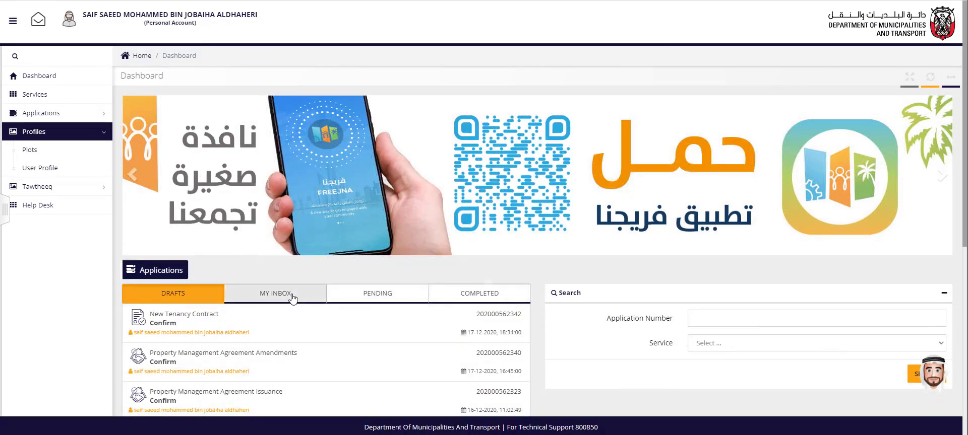
Find the Modify Tenancy Contract application awaiting lessor approval in the inbox and open it.
click(351, 297)
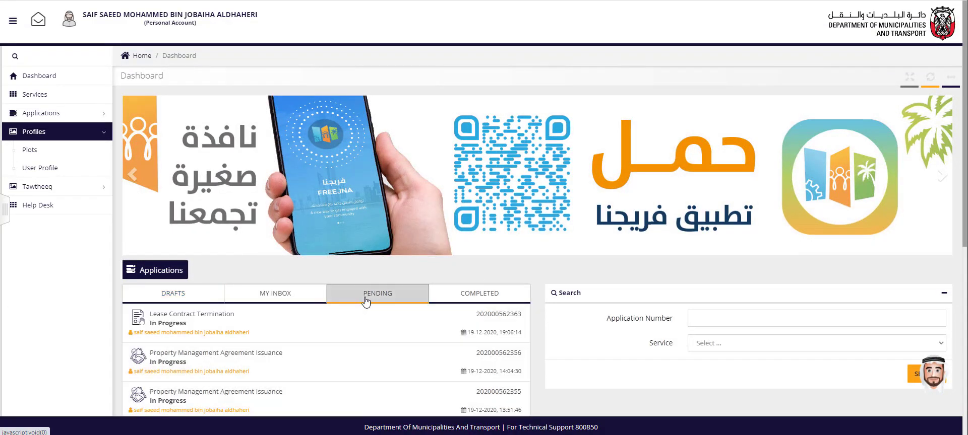
click(287, 298)
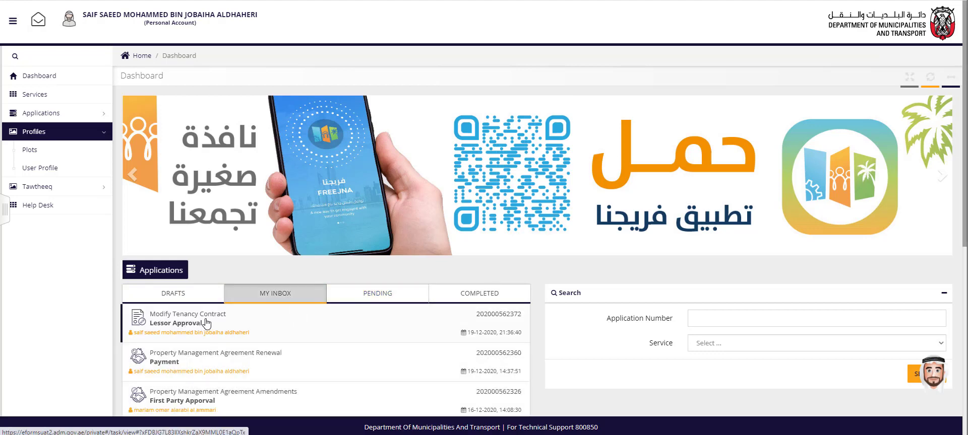
click(492, 321)
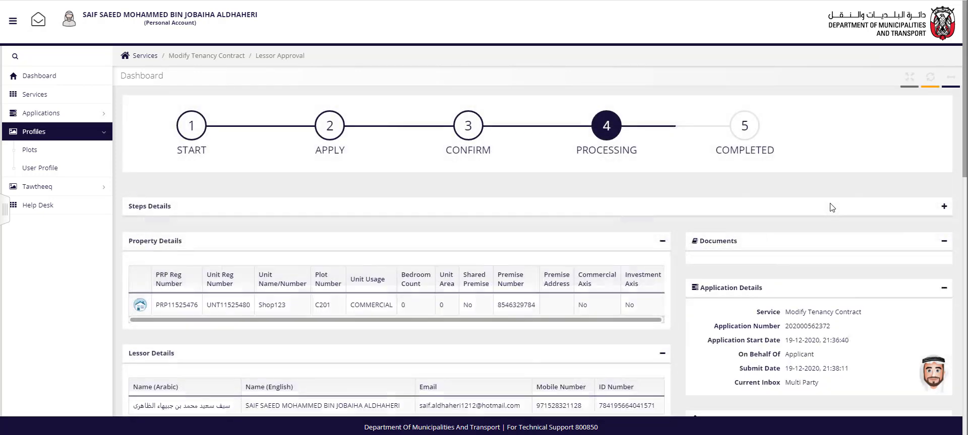
Expand the application's step history and review its property, party, contract and approval details down to the response section.
click(944, 207)
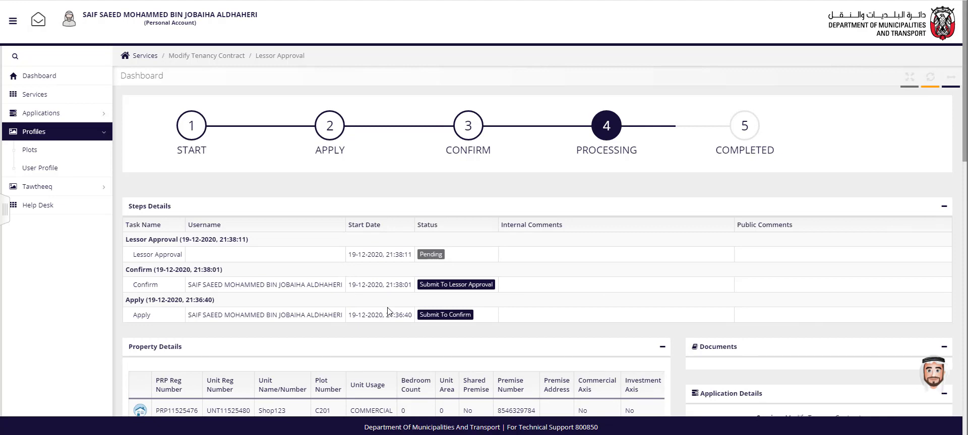
scroll(387, 308, down, 3)
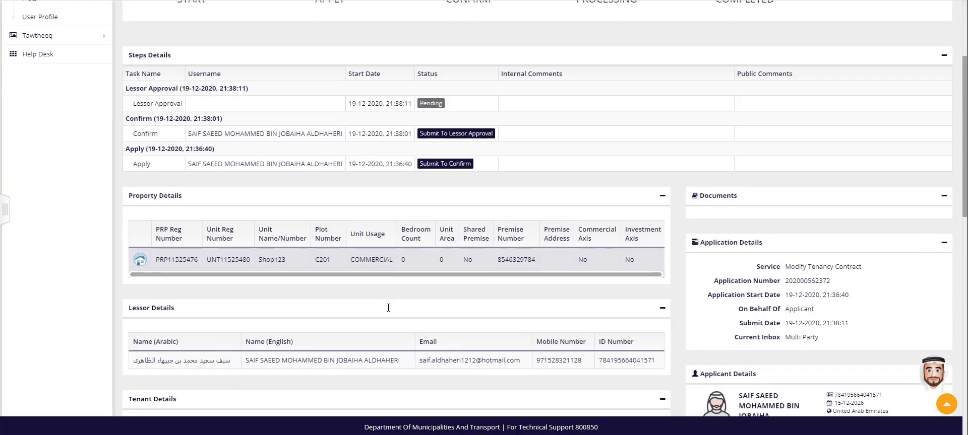
scroll(388, 308, down, 2)
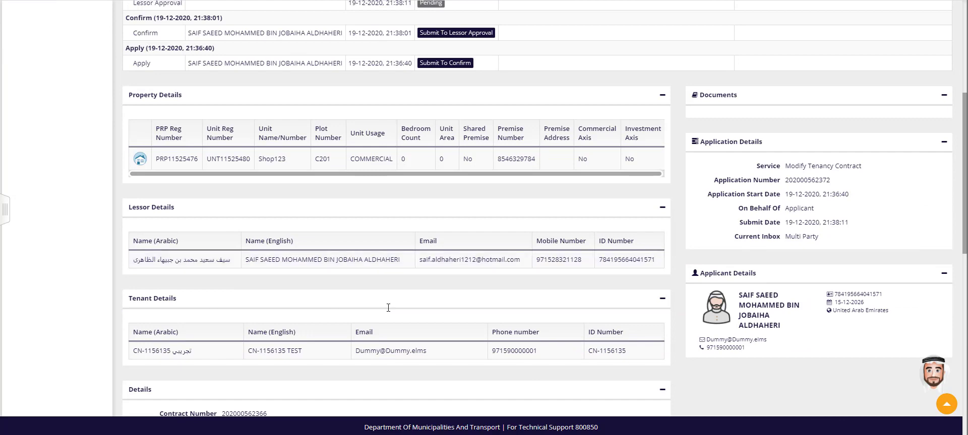
scroll(388, 312, down, 4)
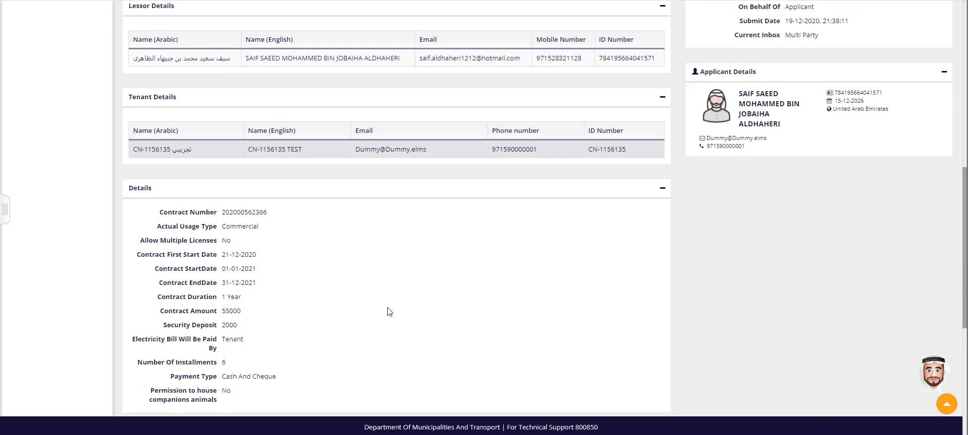
scroll(389, 312, down, 1)
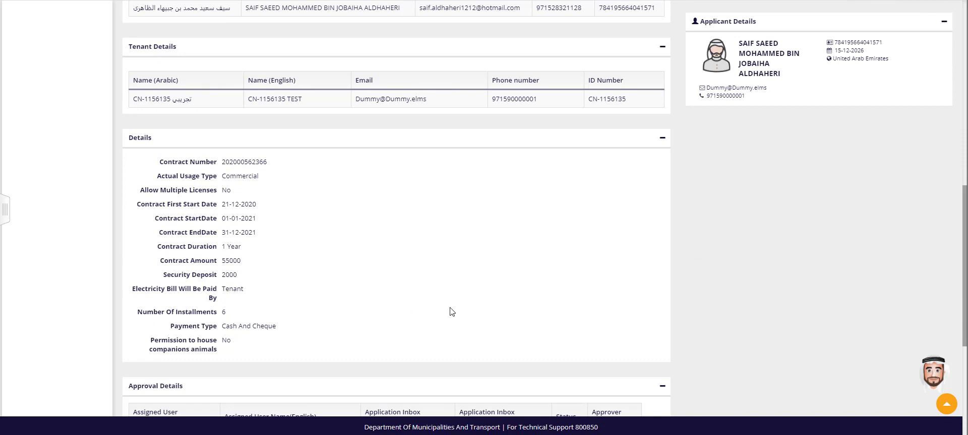
scroll(452, 312, down, 2)
scroll(452, 312, down, 3)
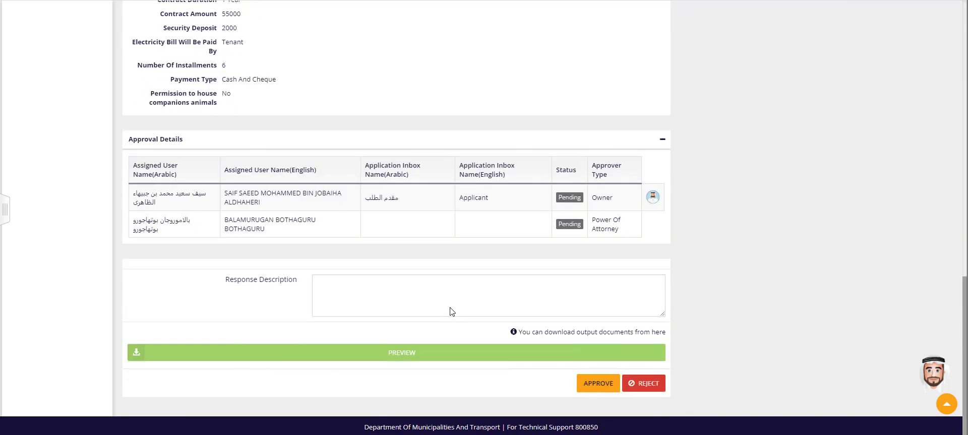
Leave the pending application, search all services for "modif" and open the Modify Tenancy Contract service.
scroll(451, 308, up, 5)
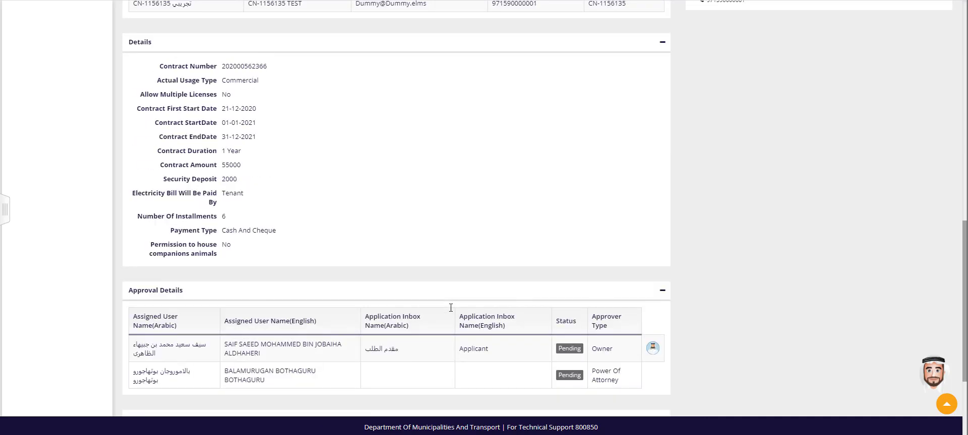
scroll(452, 312, up, 10)
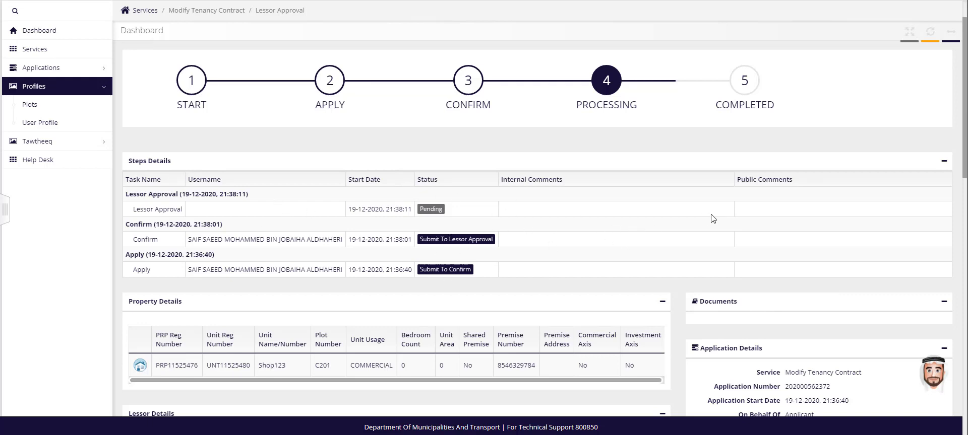
click(39, 50)
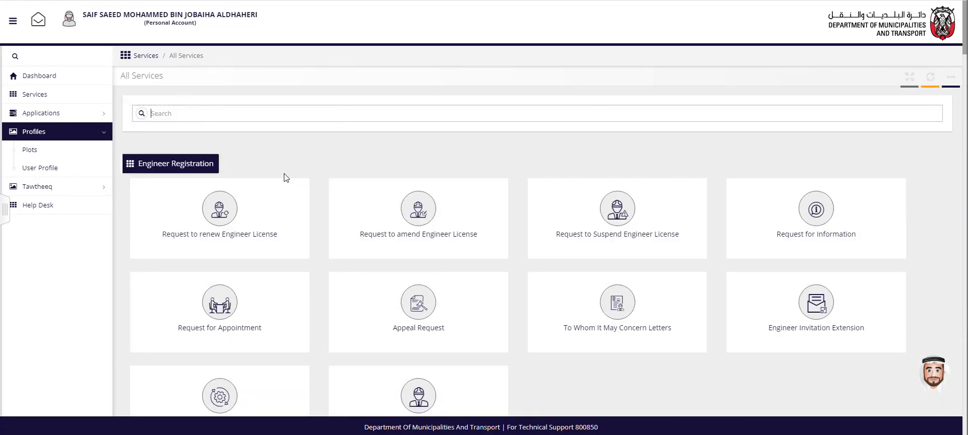
text(modif)
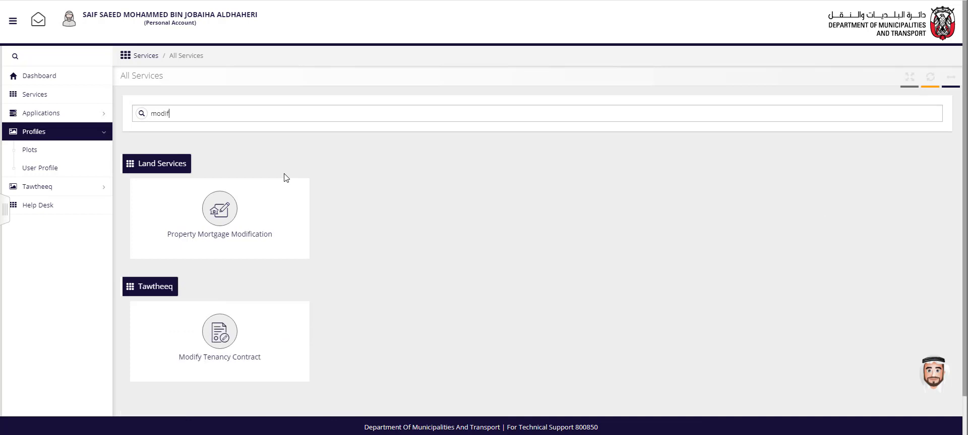
click(235, 332)
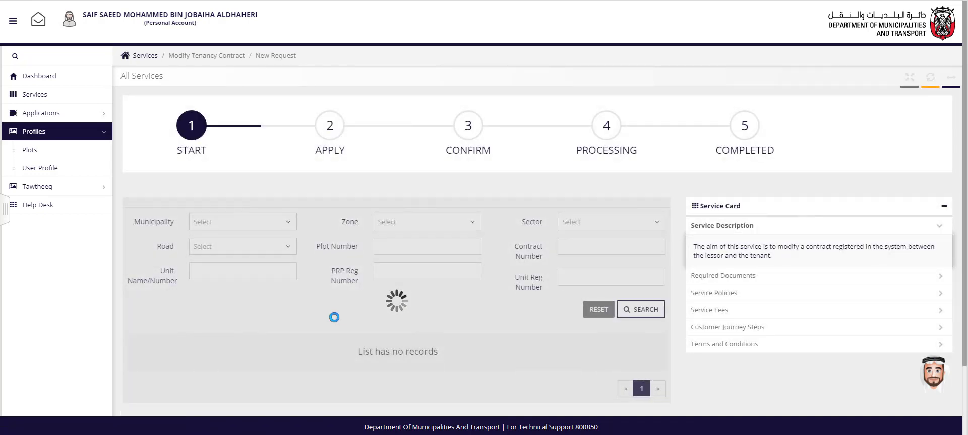
Select the contract running from 20-12-2020 to 19-12-2021, accept the service conditions and start a new request.
scroll(336, 322, down, 1)
scroll(336, 322, down, 1)
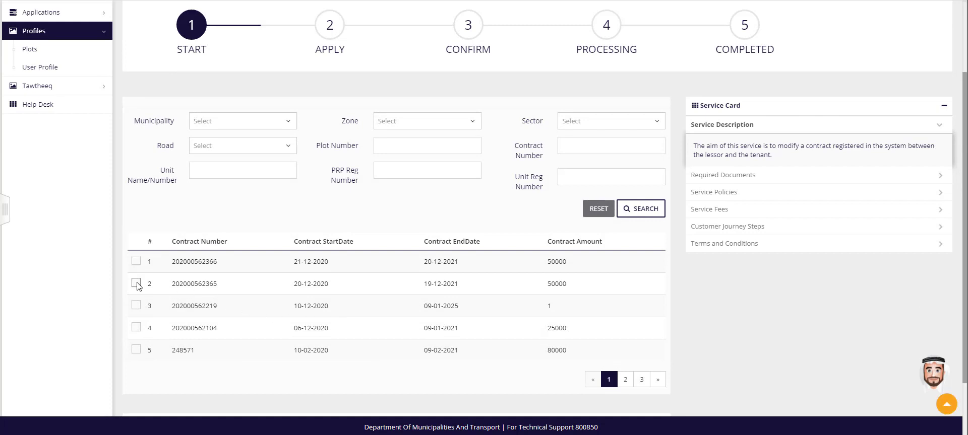
scroll(264, 297, down, 2)
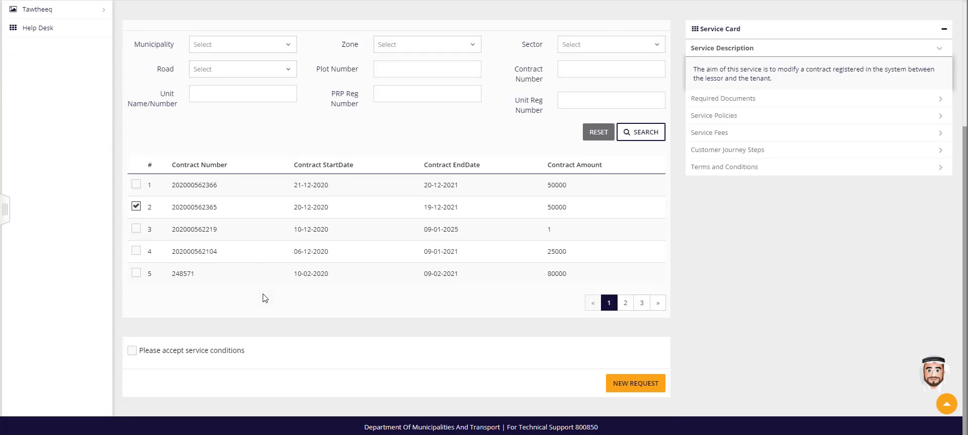
click(132, 350)
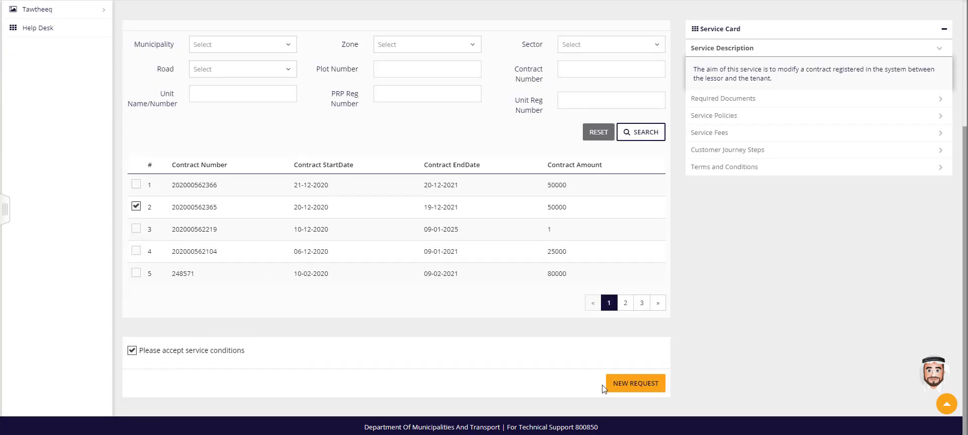
click(631, 385)
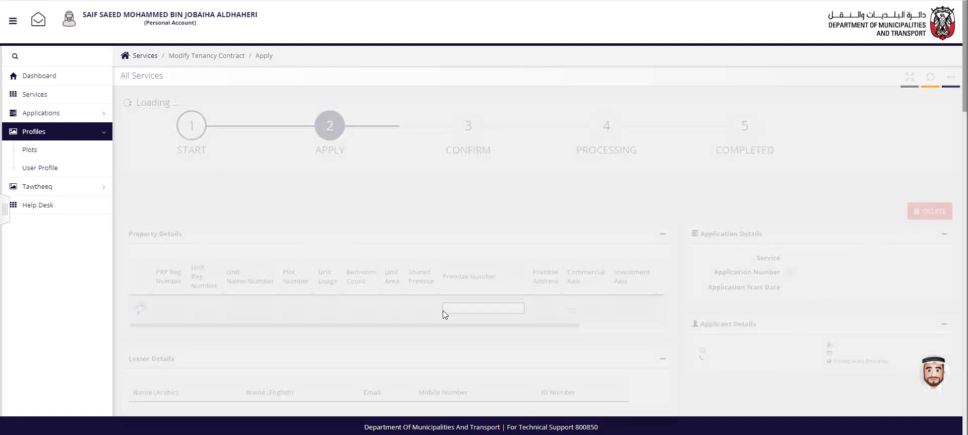
Examine the residential contract's lessor, tenant and contract details, the editable contract fields and the occupant list.
scroll(444, 313, down, 7)
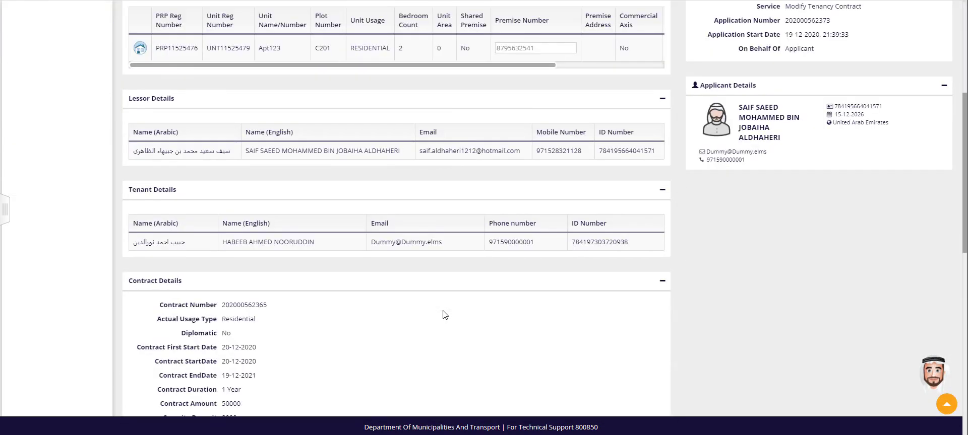
scroll(367, 324, down, 5)
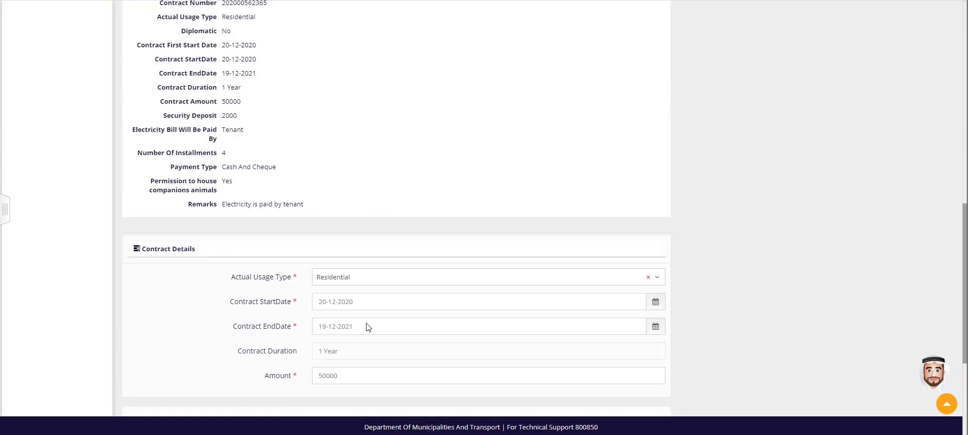
scroll(369, 303, down, 1)
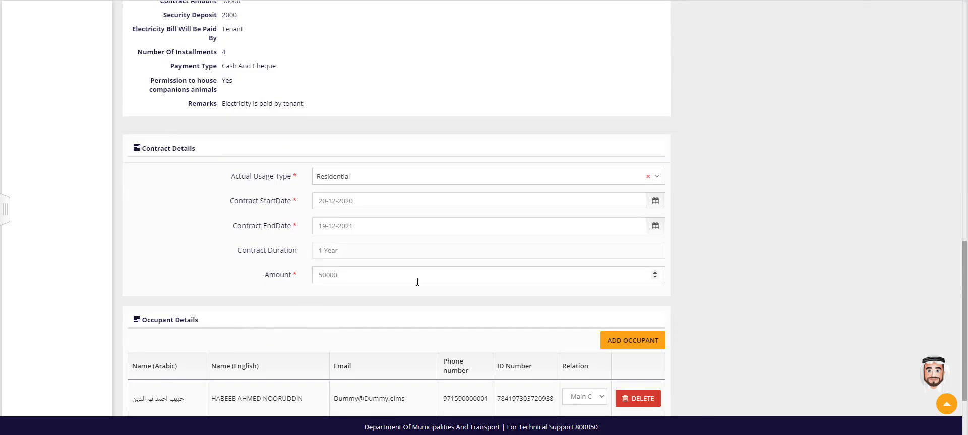
scroll(455, 300, down, 2)
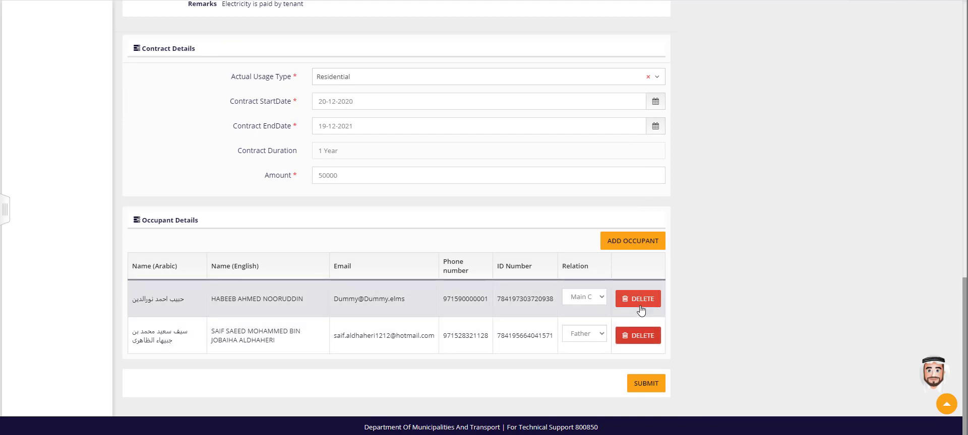
scroll(476, 273, up, 3)
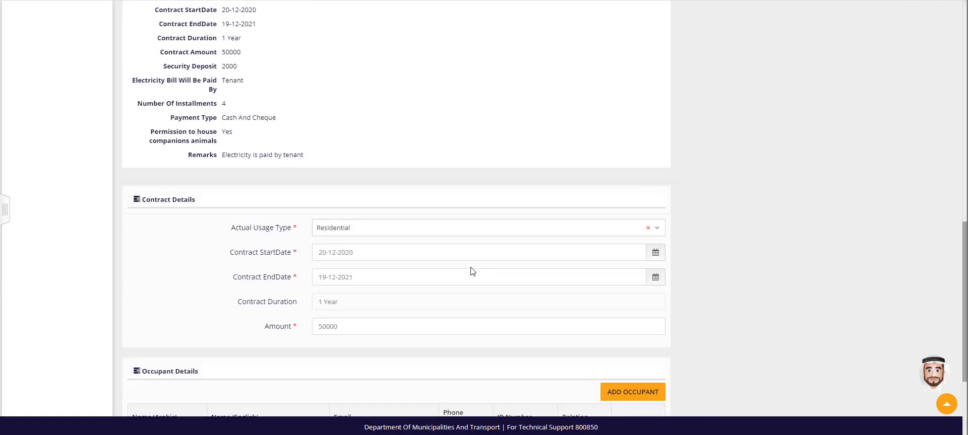
scroll(473, 272, up, 2)
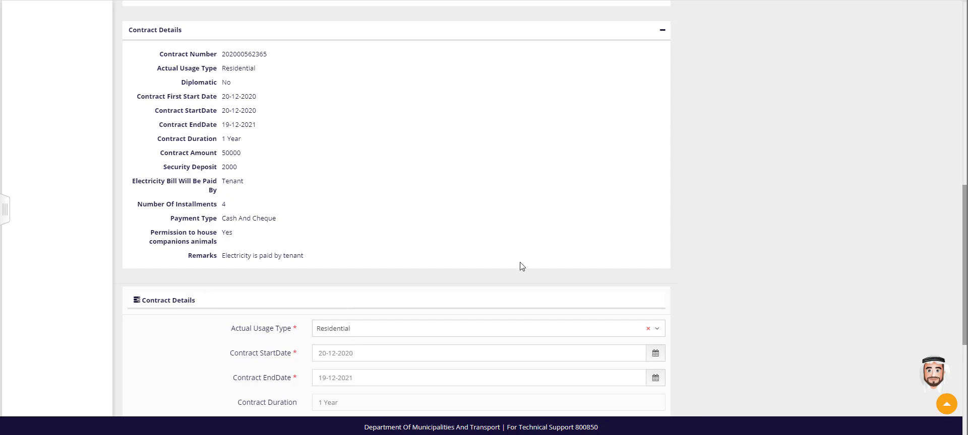
scroll(521, 267, down, 5)
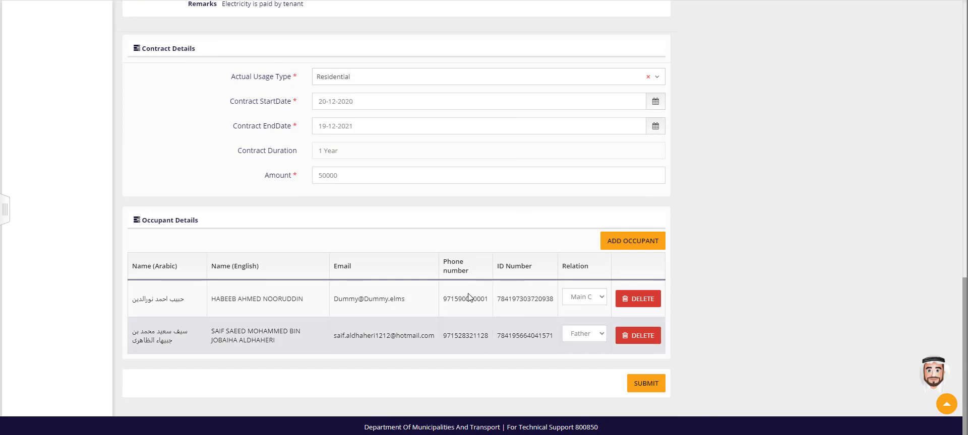
Validate the premise number of unit Apt123 in the property details.
scroll(497, 303, up, 2)
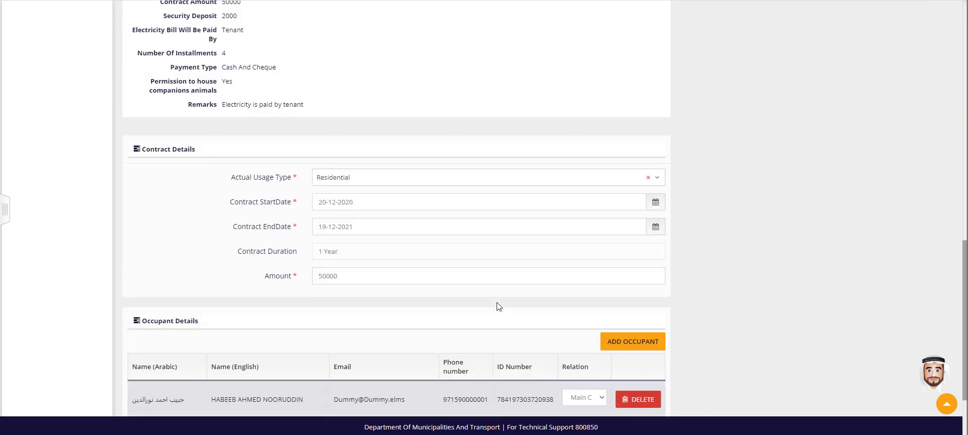
scroll(497, 303, up, 9)
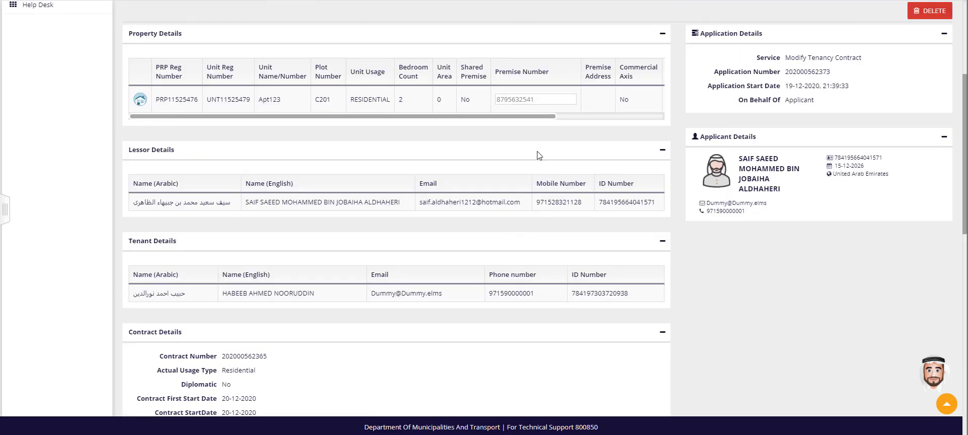
drag(551, 117, 655, 119)
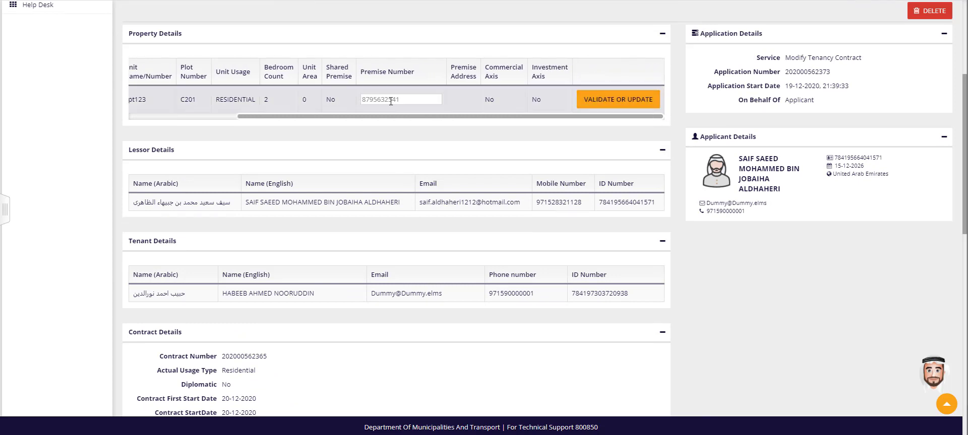
click(597, 102)
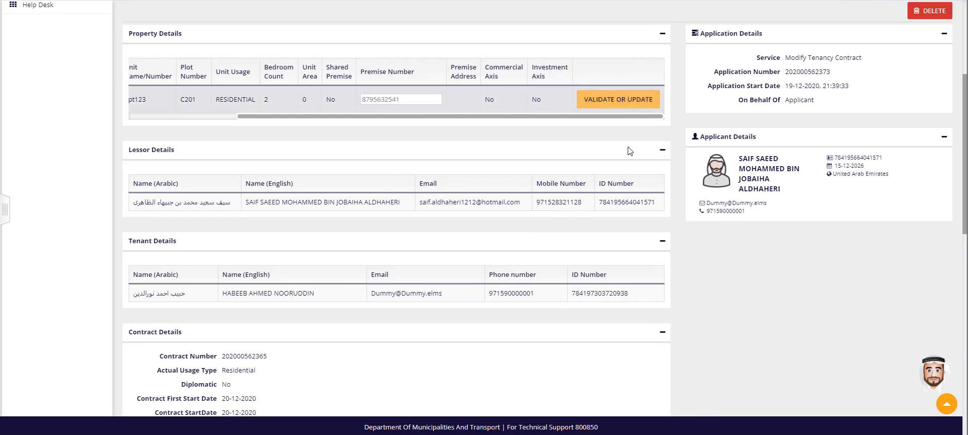